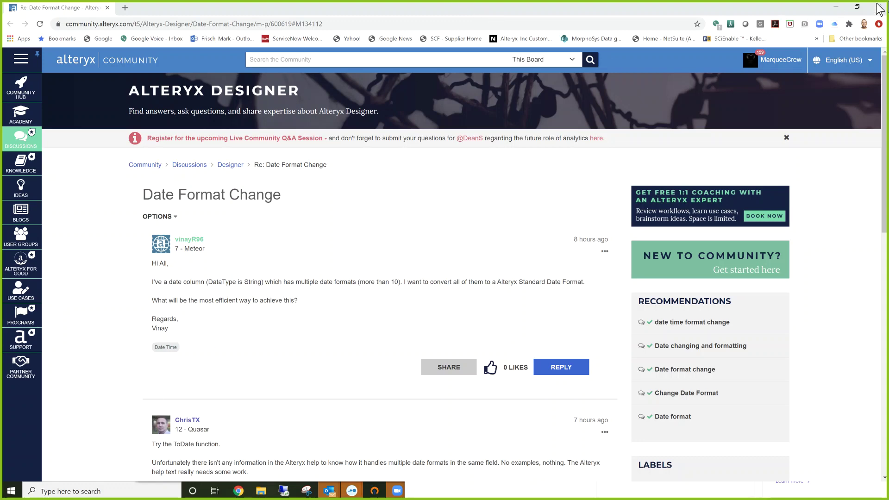
# - Switch from the Chrome Community post to the Alteryx Designer workflow
pyautogui.click(838, 7)
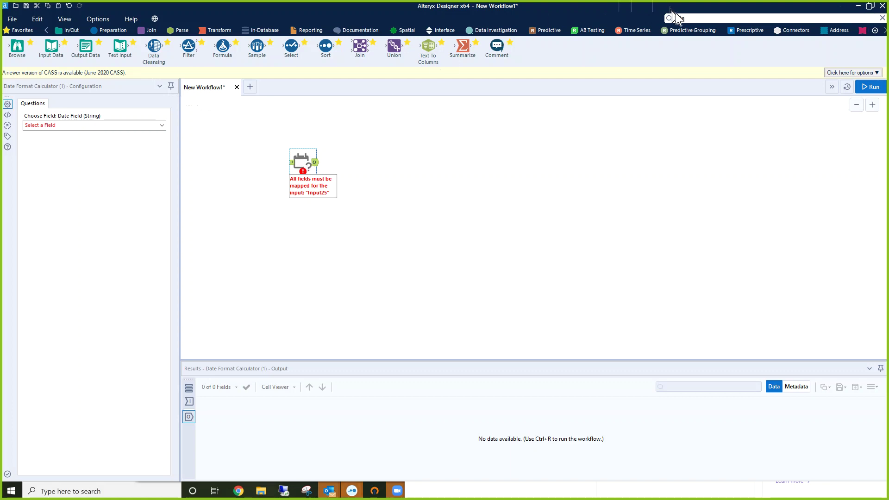
# - List the tools matching 'date', such as DateTime and Date Format Calculator
pyautogui.click(689, 17)
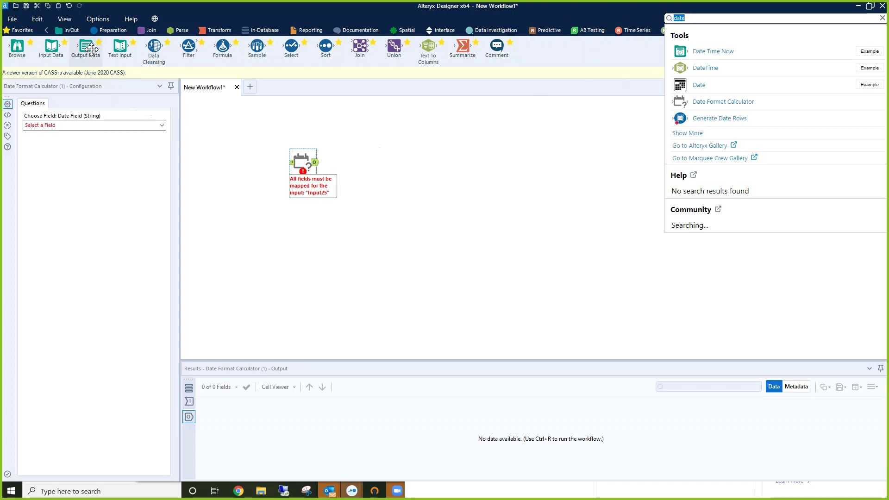
# - Add a Text Input with column Date Field holding 23-Oct-2019, plus a Browse after the calculator
pyautogui.moveTo(108, 50); pyautogui.dragTo(252, 167)
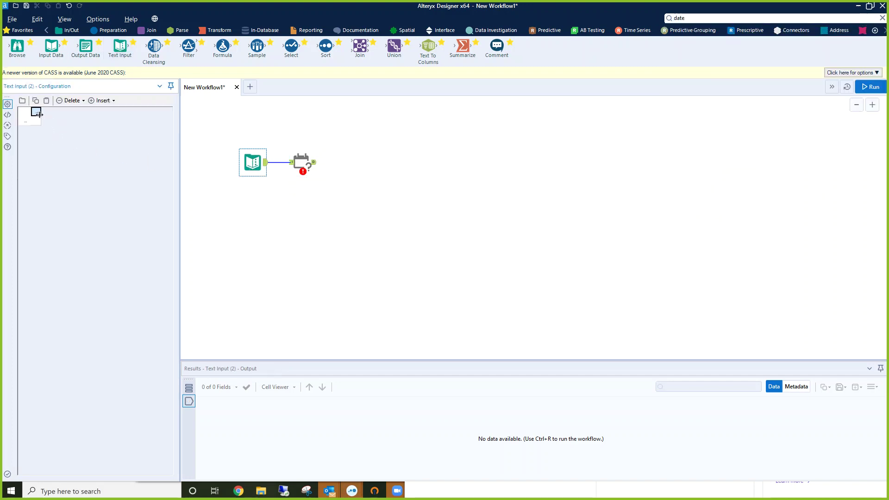
pyautogui.click(37, 113)
pyautogui.write('Date F')
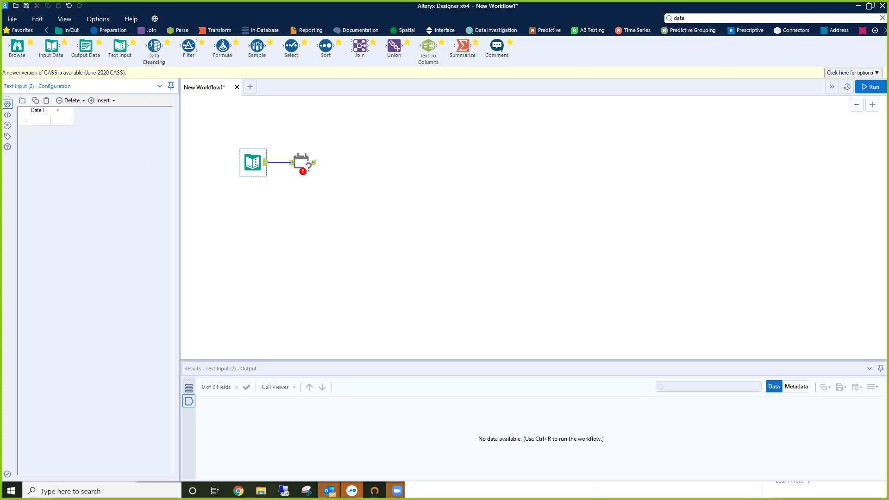
pyautogui.write('ield')
pyautogui.press('Return')
pyautogui.write('23')
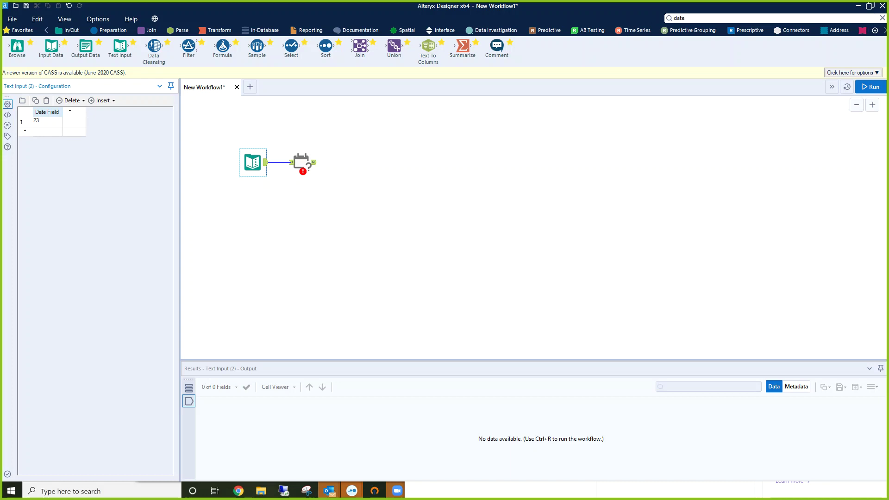
pyautogui.write('-Oct-2019')
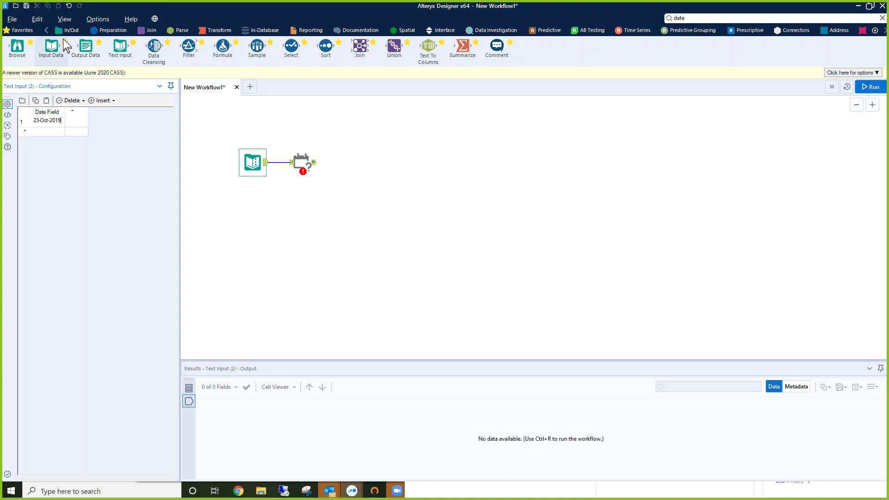
pyautogui.moveTo(17, 46); pyautogui.dragTo(348, 165)
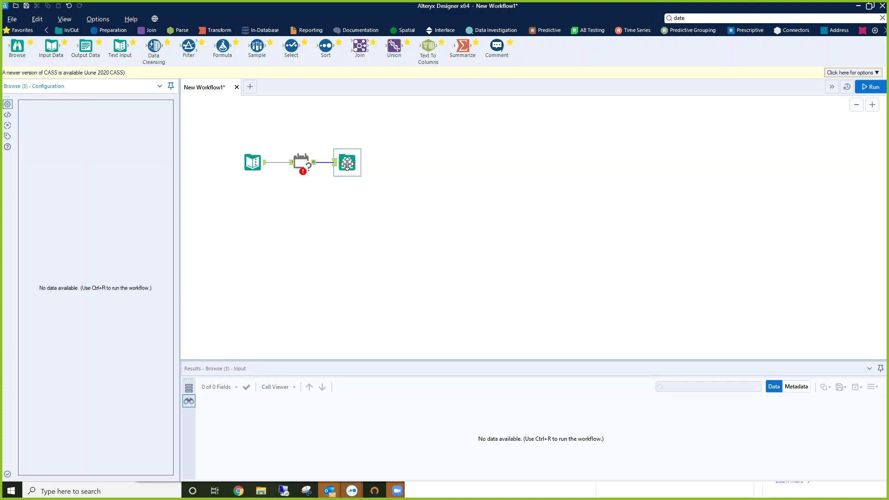
# - Choose Date Field in the Date Format Calculator, run, and inspect the %d-%b-%Y format result
pyautogui.click(301, 163)
pyautogui.click(68, 125)
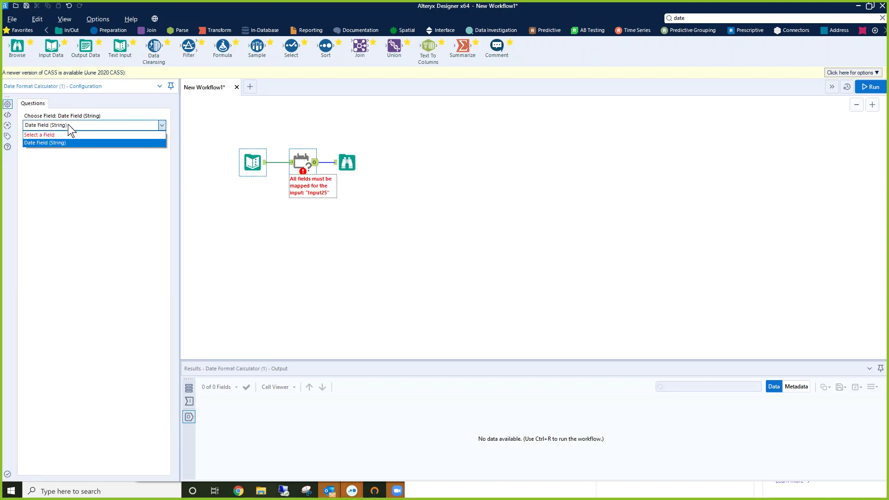
pyautogui.click(66, 142)
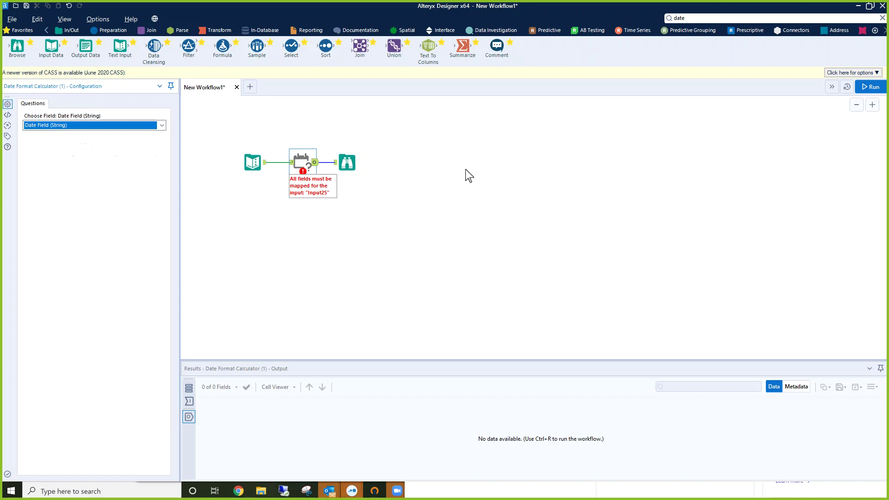
pyautogui.hotkey('ctrl', 'r')
pyautogui.click(348, 163)
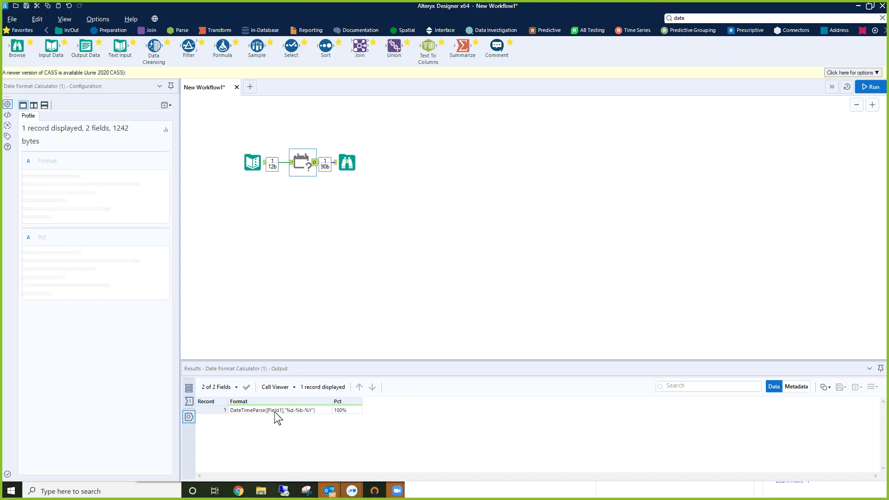
pyautogui.click(275, 412)
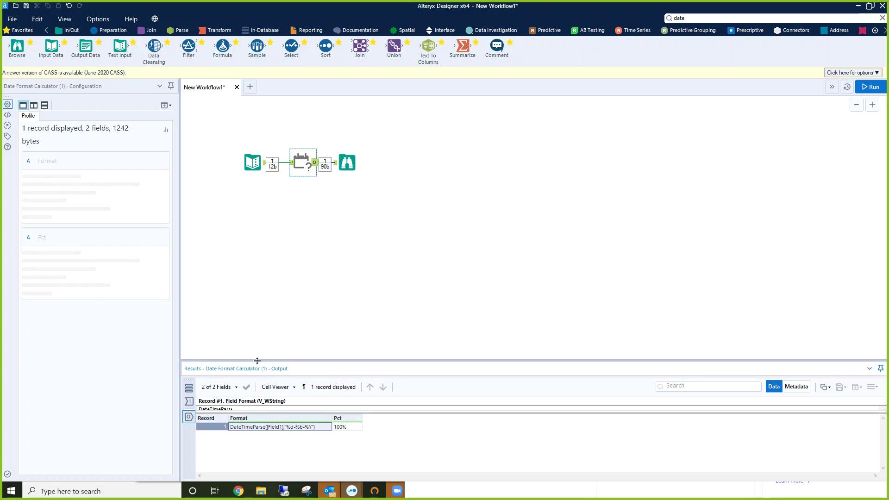
# - Copy the DateTimeParse expression from the results and add a Formula tool off the Text Input
pyautogui.moveTo(257, 357); pyautogui.dragTo(260, 331)
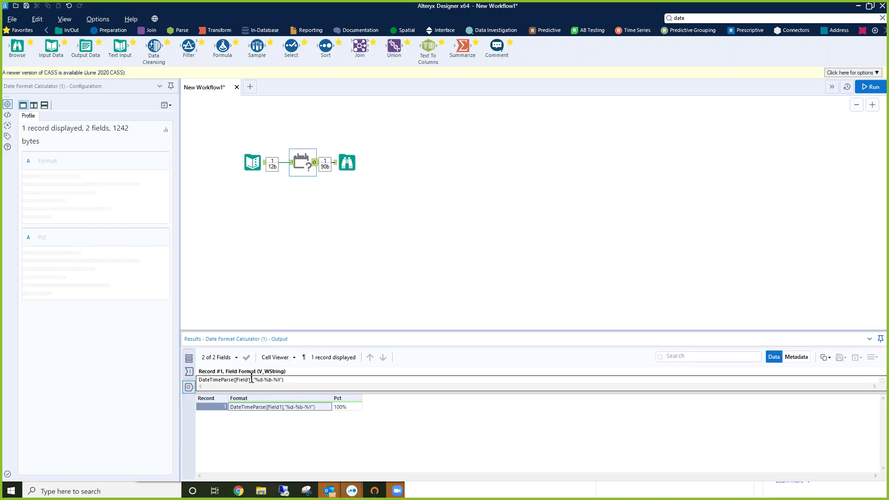
pyautogui.moveTo(302, 378); pyautogui.dragTo(178, 377)
pyautogui.hotkey('ctrl', 'c')
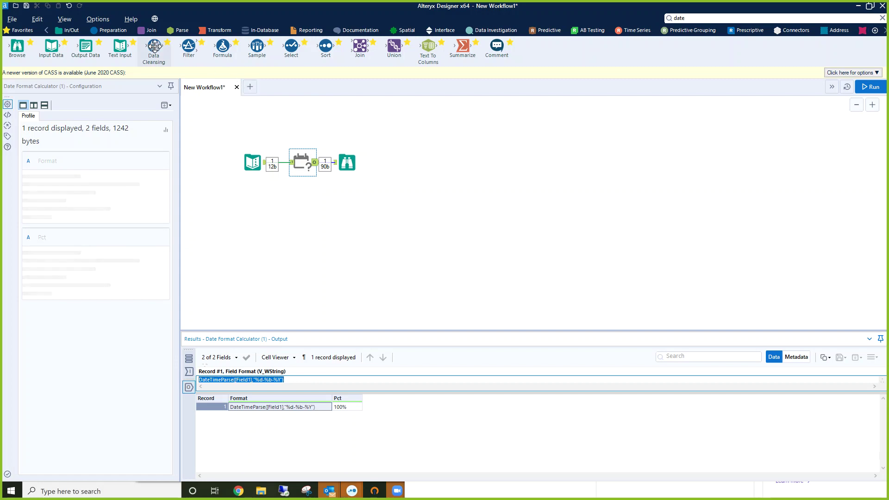
pyautogui.moveTo(223, 46); pyautogui.dragTo(308, 196)
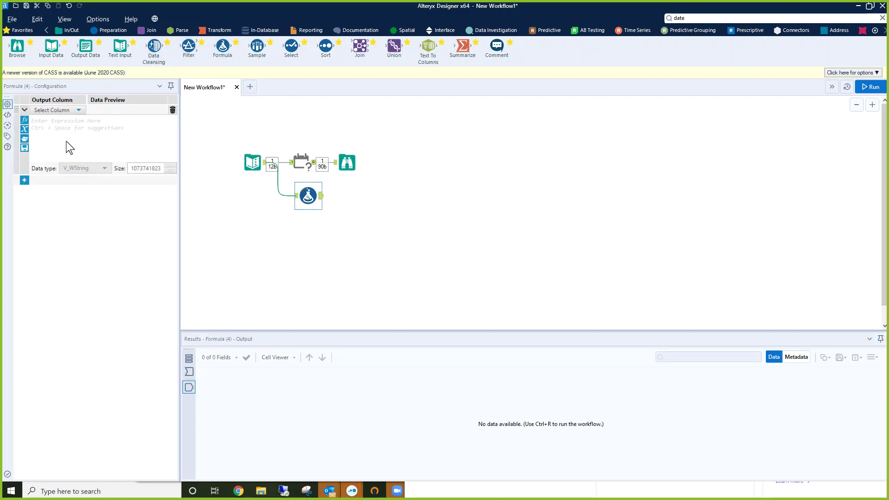
# - Create a Date-type column 'real date' using the pasted DateTimeParse expression
pyautogui.click(70, 110)
pyautogui.click(66, 118)
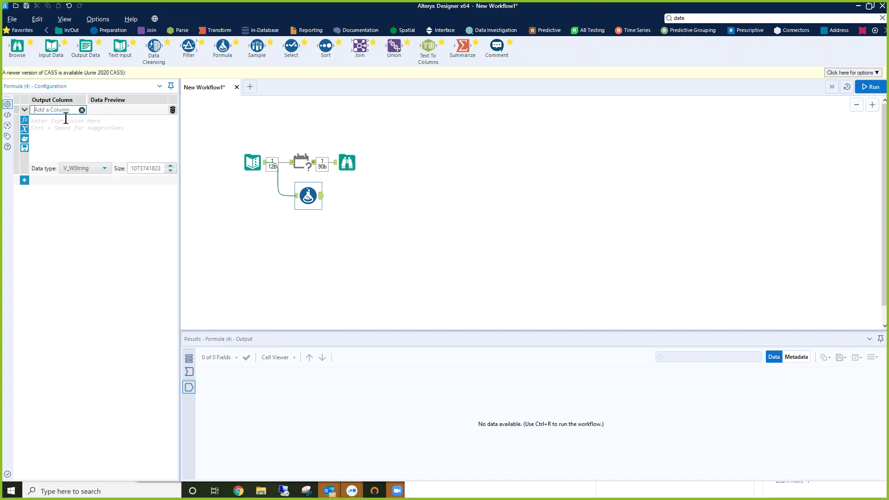
pyautogui.write('real date')
pyautogui.click(84, 174)
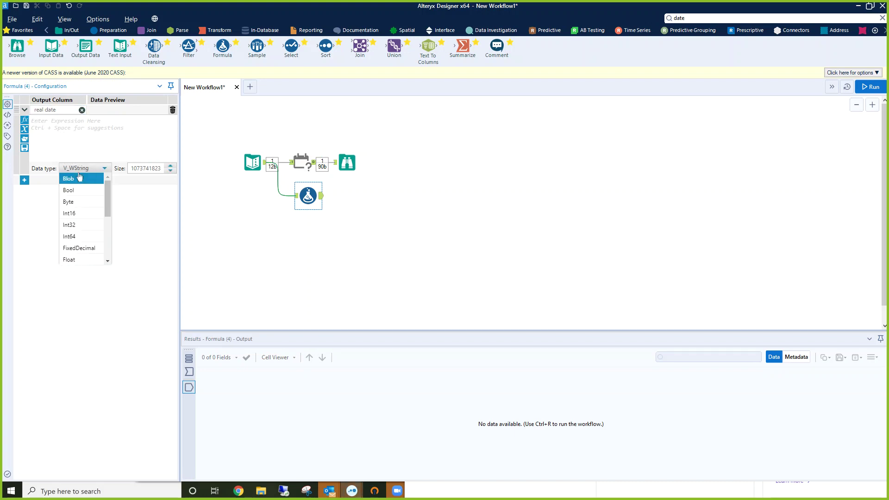
pyautogui.scroll(-1, 87, 254)
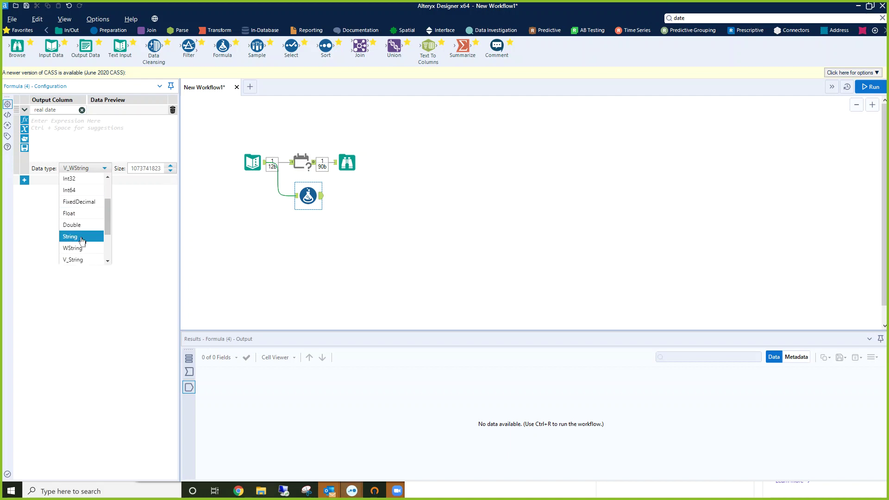
pyautogui.scroll(2, 82, 240)
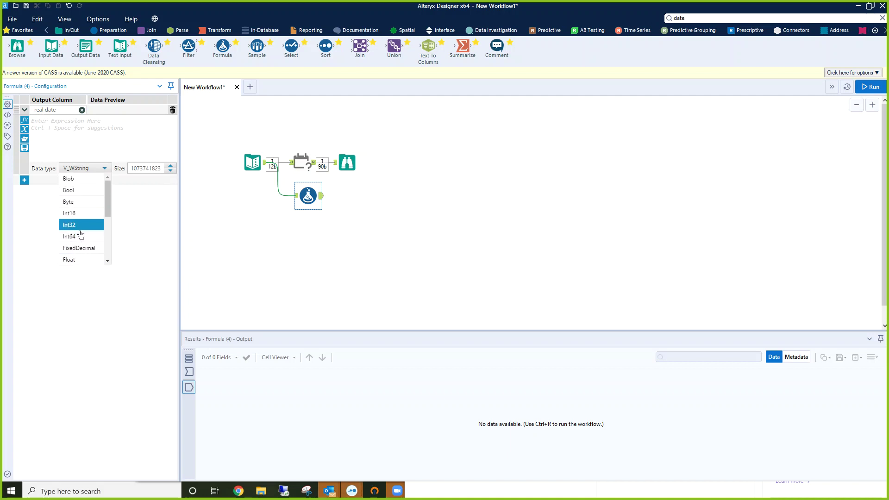
pyautogui.scroll(-3, 81, 236)
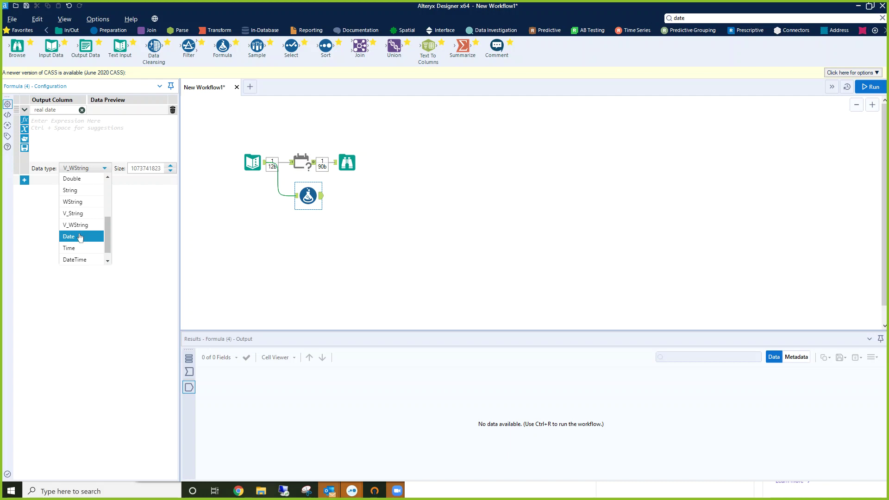
pyautogui.click(80, 237)
pyautogui.click(54, 135)
pyautogui.hotkey('ctrl', 'v')
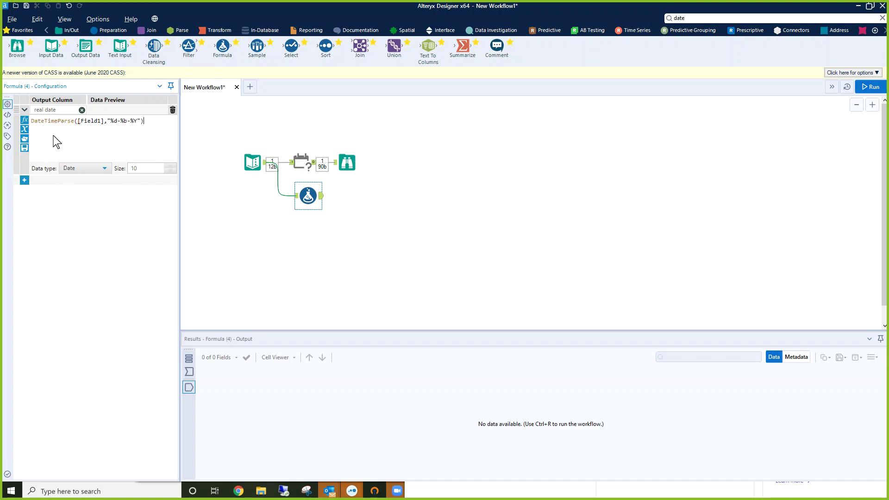
# - Attach a Browse to the Formula tool and delete the invalid [Field1] reference
pyautogui.moveTo(15, 45); pyautogui.dragTo(361, 201)
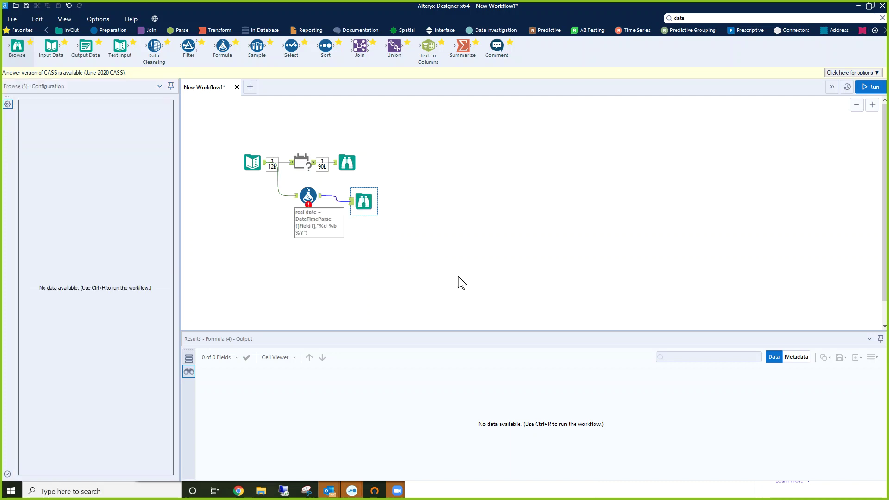
pyautogui.click(314, 199)
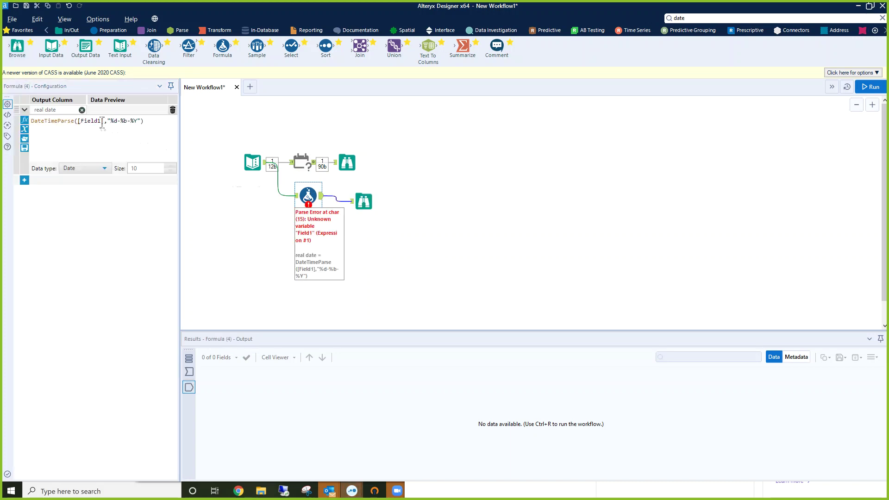
pyautogui.click(101, 121)
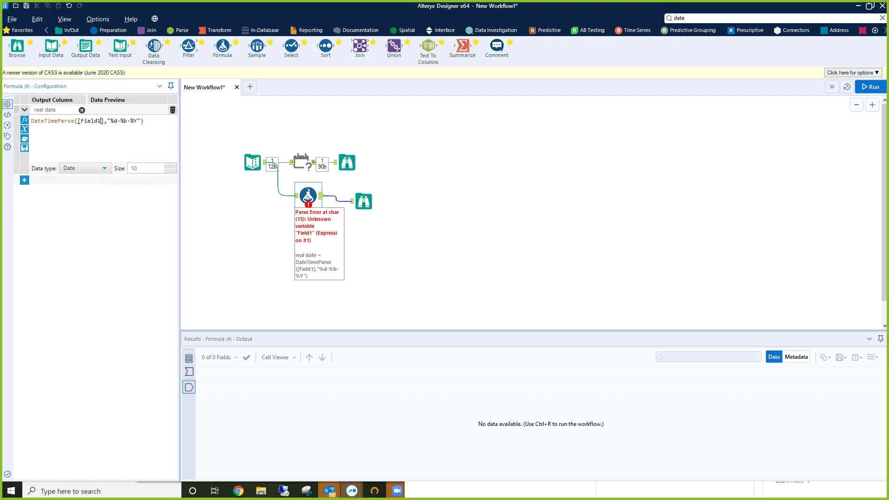
pyautogui.moveTo(102, 122); pyautogui.dragTo(77, 121)
pyautogui.press('Delete')
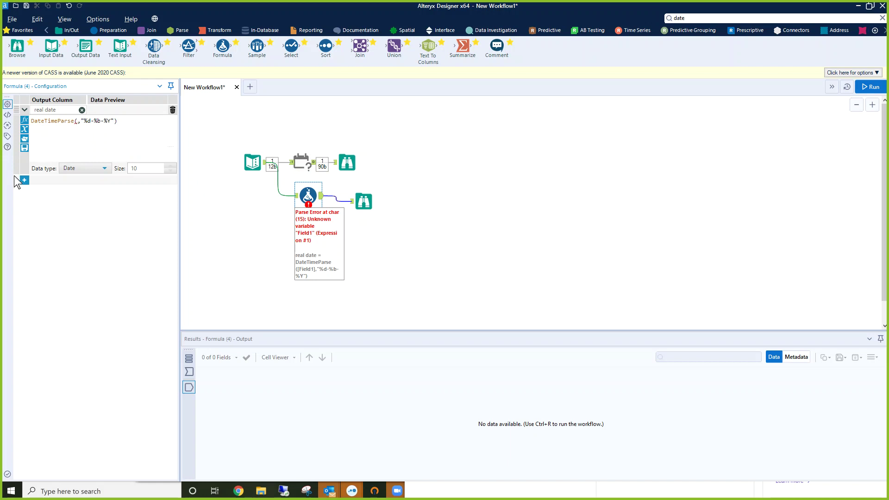
# - Insert [Date Field] into the expression and rerun, giving real date 2019-10-23
pyautogui.click(24, 129)
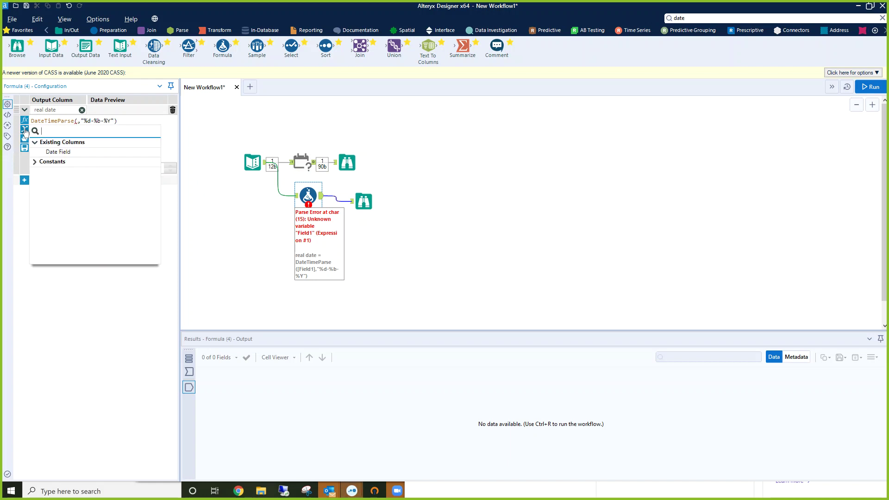
pyautogui.click(75, 152)
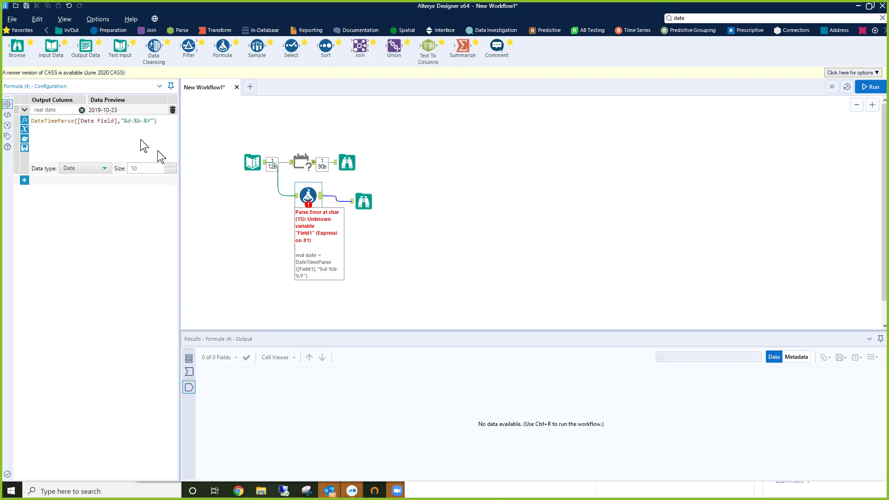
pyautogui.click(341, 204)
pyautogui.hotkey('ctrl', 'r')
pyautogui.click(361, 204)
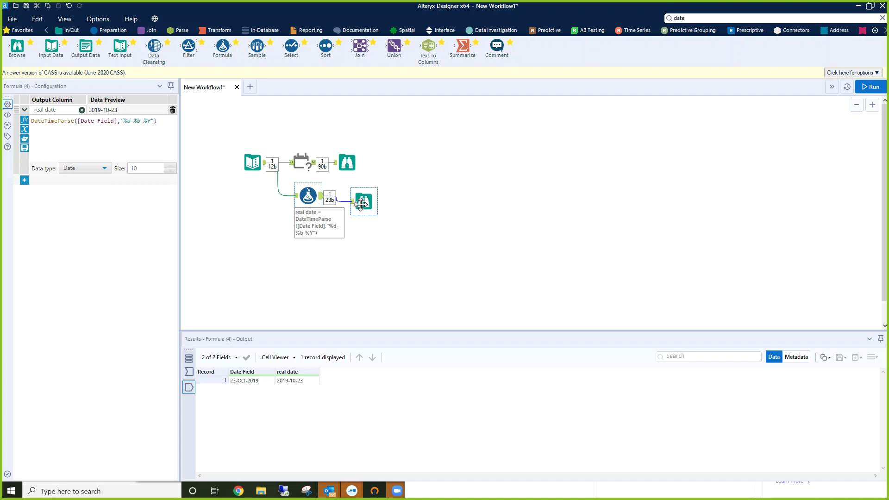
pyautogui.click(252, 162)
# - Replace the Date Field values with 04-07-2020, 12-12-2019 and 12-31-2020, then rerun
pyautogui.click(53, 121)
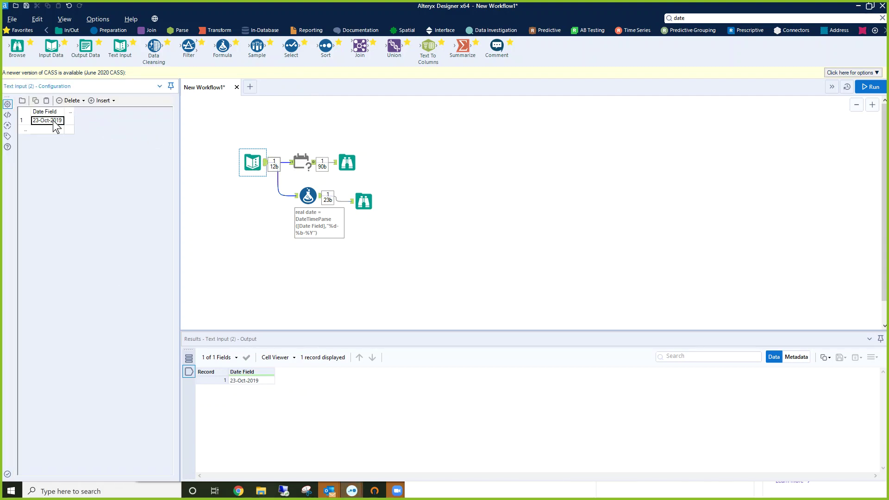
pyautogui.write('04-07-2020')
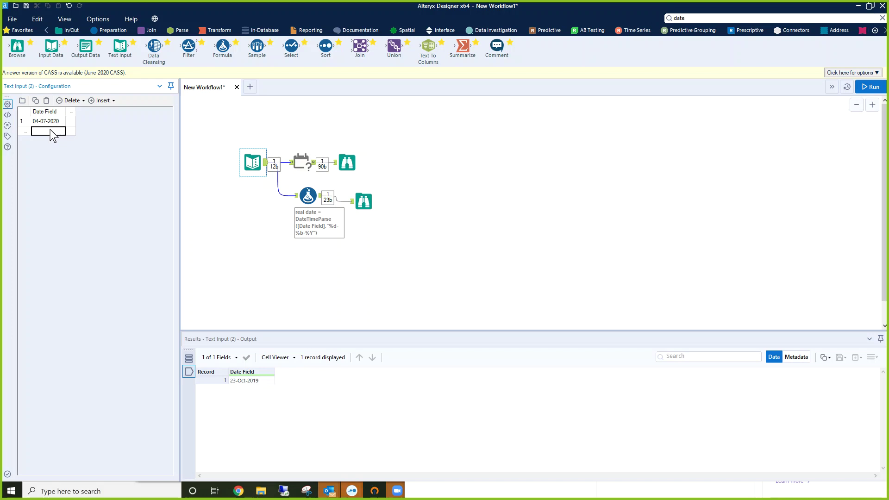
pyautogui.write('12')
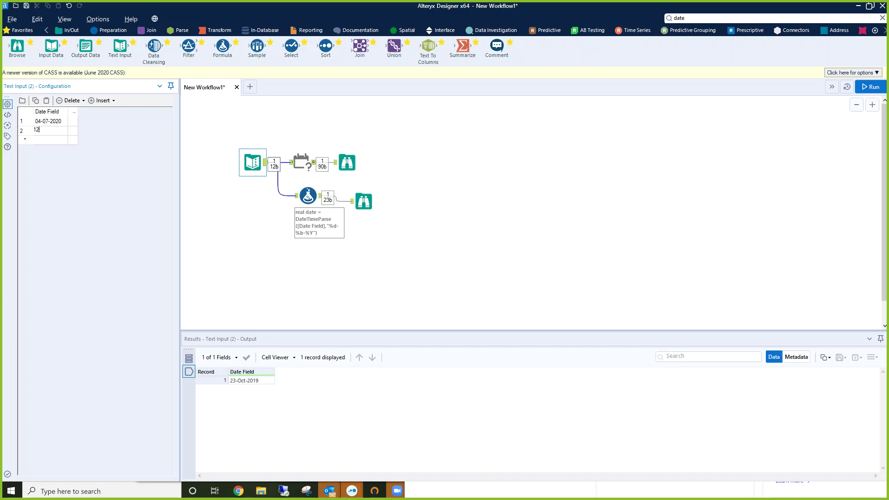
pyautogui.write('-12-2019')
pyautogui.press('Return')
pyautogui.write('12')
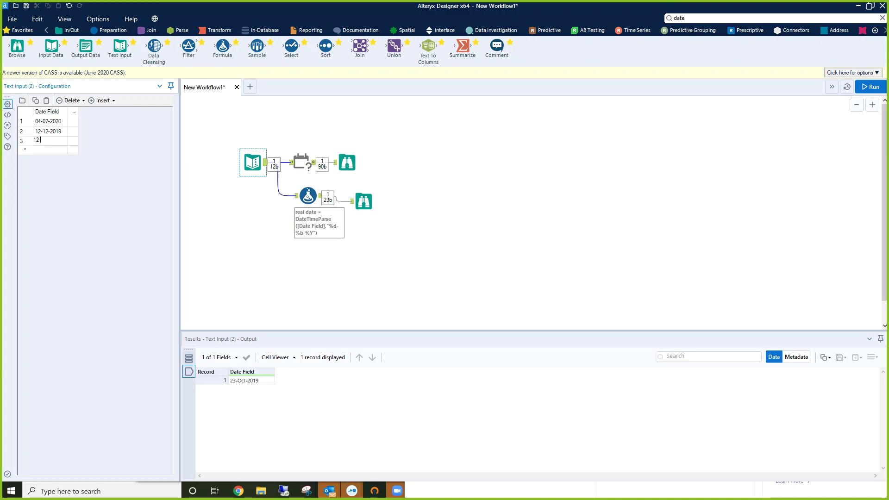
pyautogui.write('-31-2020')
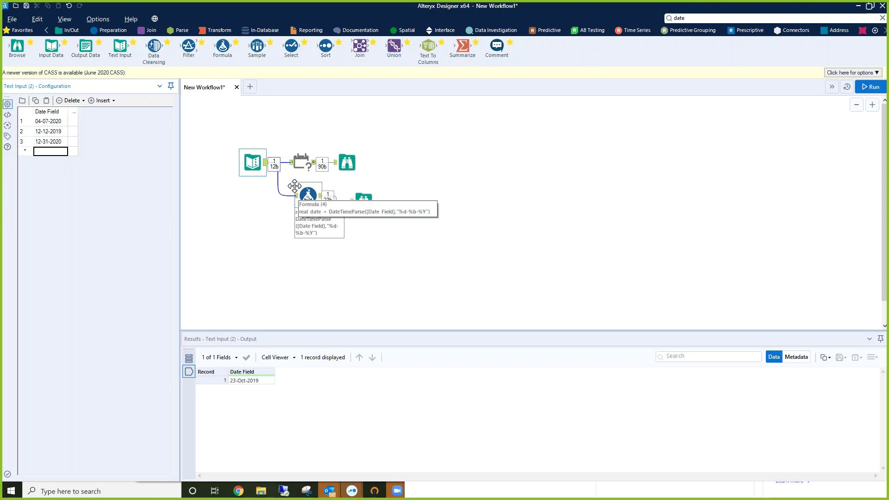
pyautogui.hotkey('ctrl', 'r')
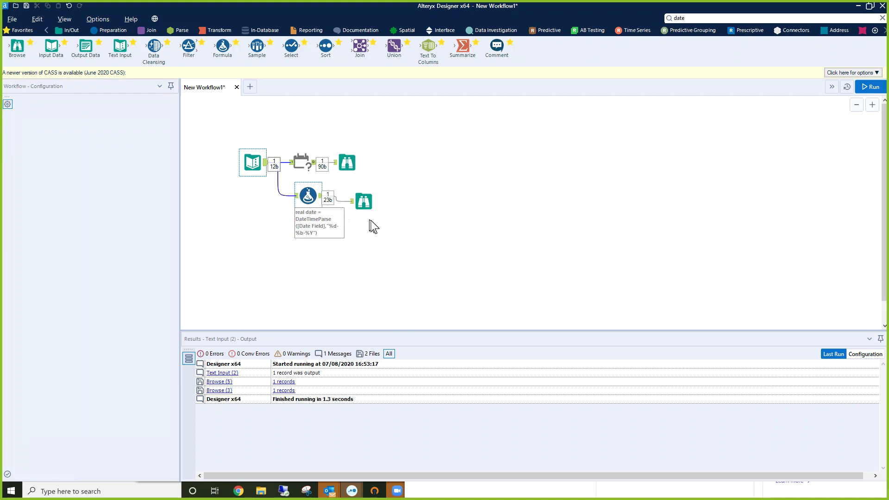
# - Delete the Formula tool and its Browse, then rerun the workflow
pyautogui.moveTo(284, 182); pyautogui.dragTo(380, 225)
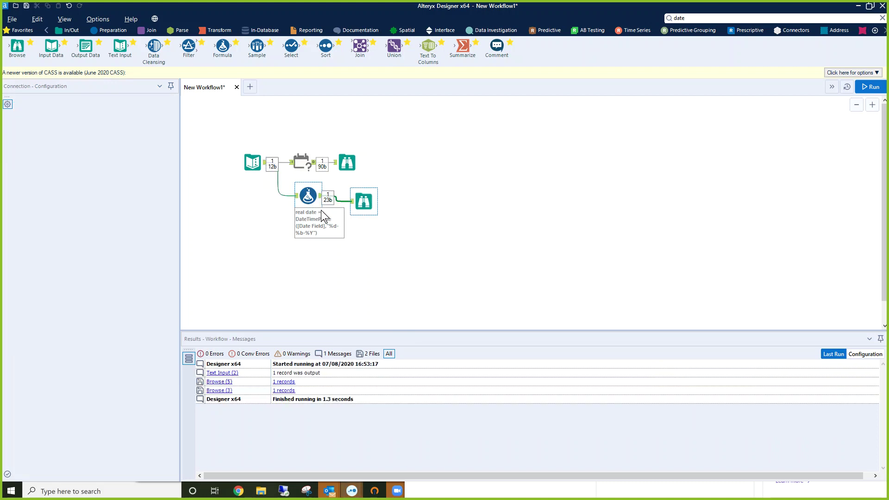
pyautogui.press('Delete')
pyautogui.click(252, 161)
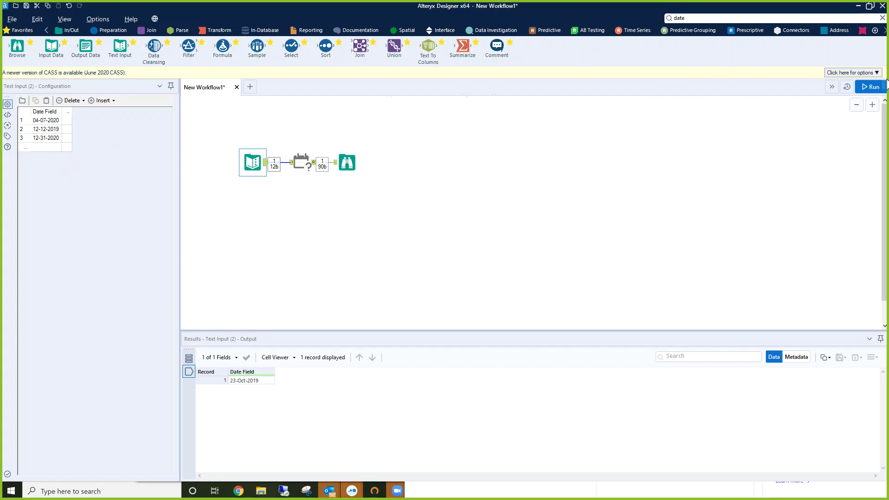
pyautogui.click(874, 88)
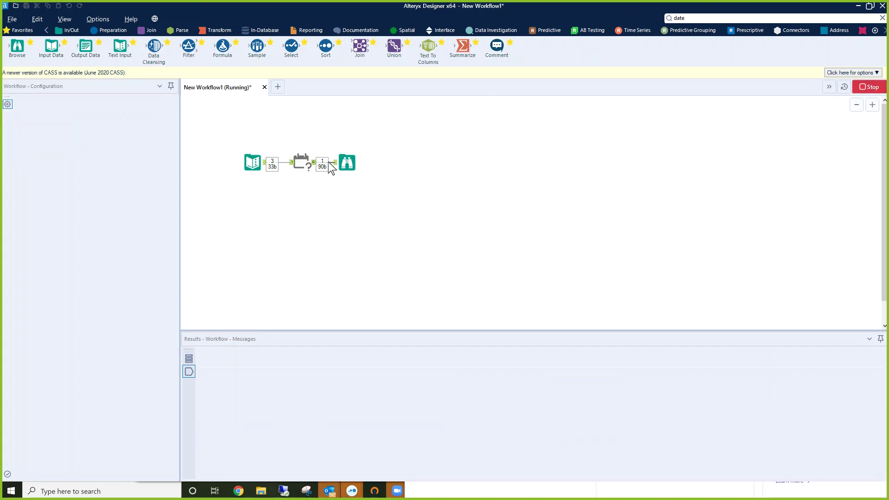
# - Show the Browse output with format DateTimeParse([Field1],"%m-%d-%Y") matching 100%
pyautogui.click(349, 163)
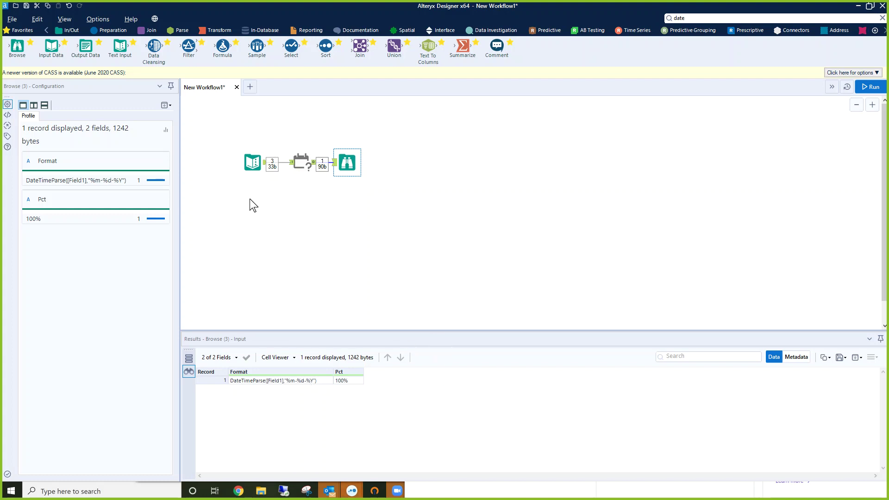
# - Open the Date Format Calculator macro for editing
pyautogui.click(297, 161)
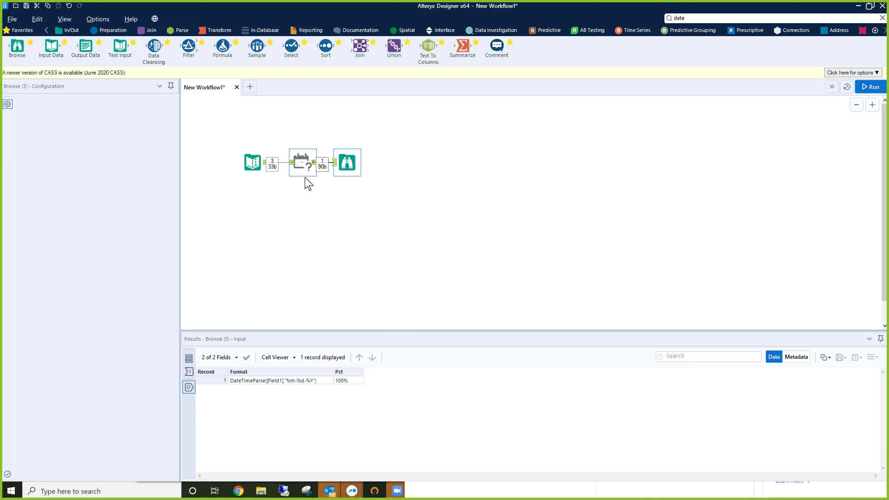
pyautogui.rightClick(304, 175)
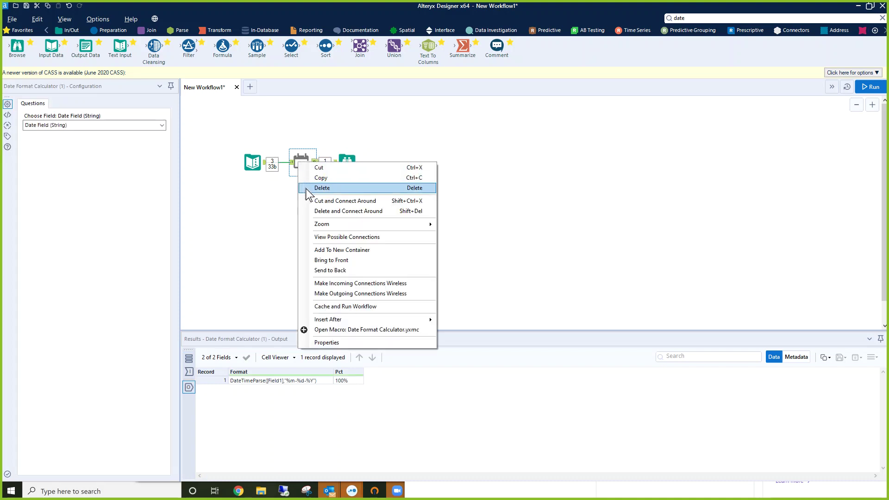
pyautogui.click(349, 330)
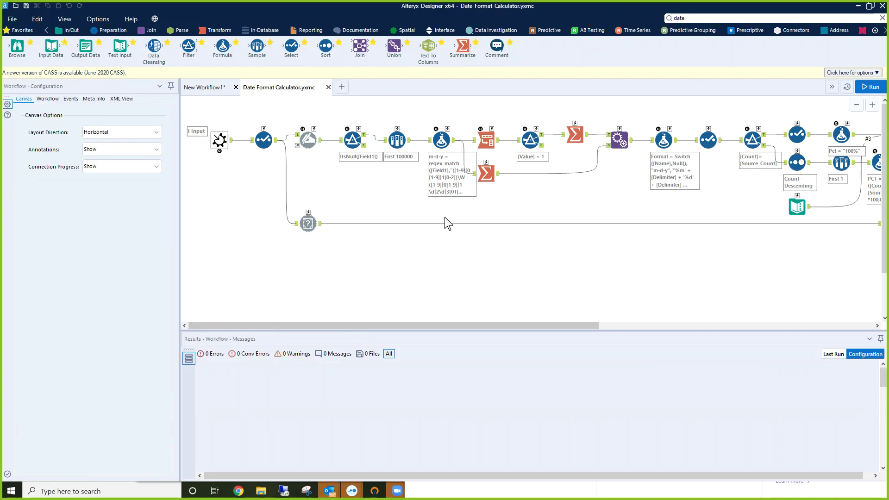
# - Add 10-23-2018 as a second row below 23-Oct-2018 in the macro's template Text Input
pyautogui.click(219, 140)
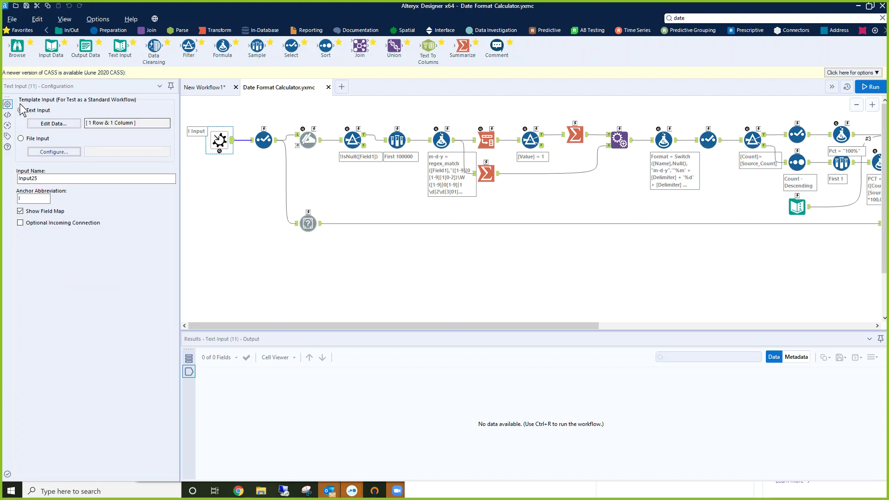
pyautogui.click(52, 128)
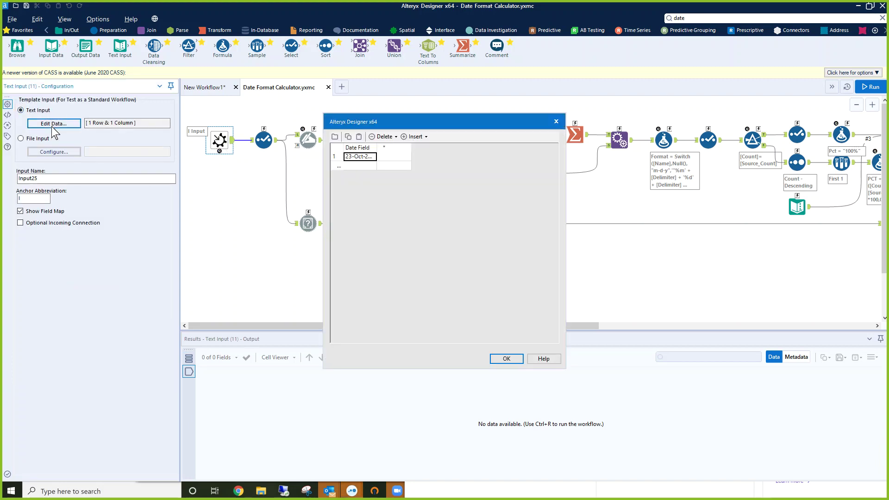
pyautogui.click(363, 167)
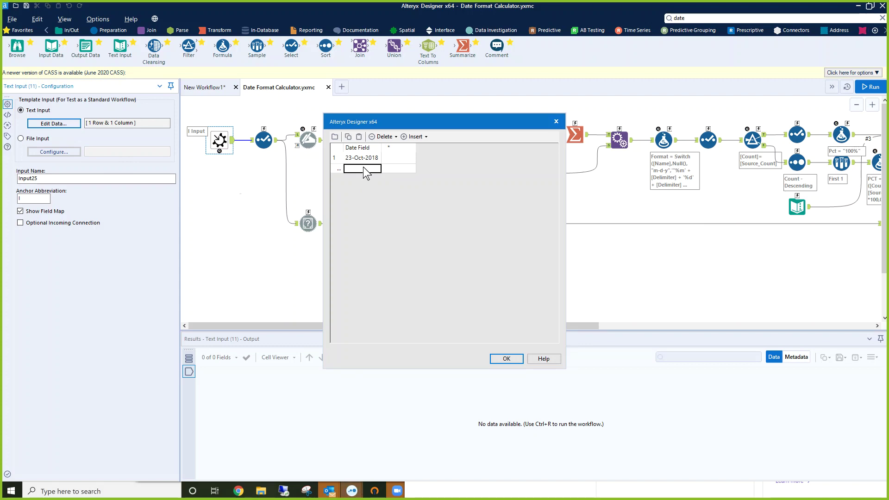
pyautogui.write('10')
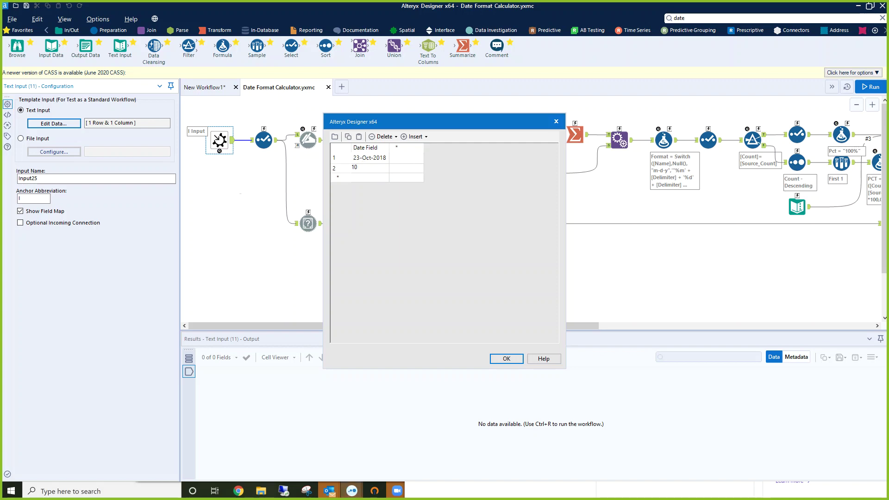
pyautogui.write('-23-2018')
pyautogui.press('Return')
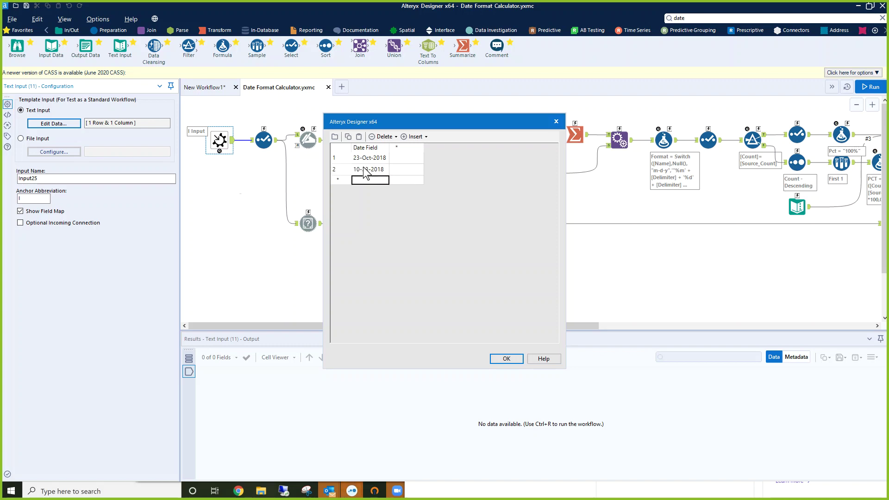
pyautogui.click(510, 360)
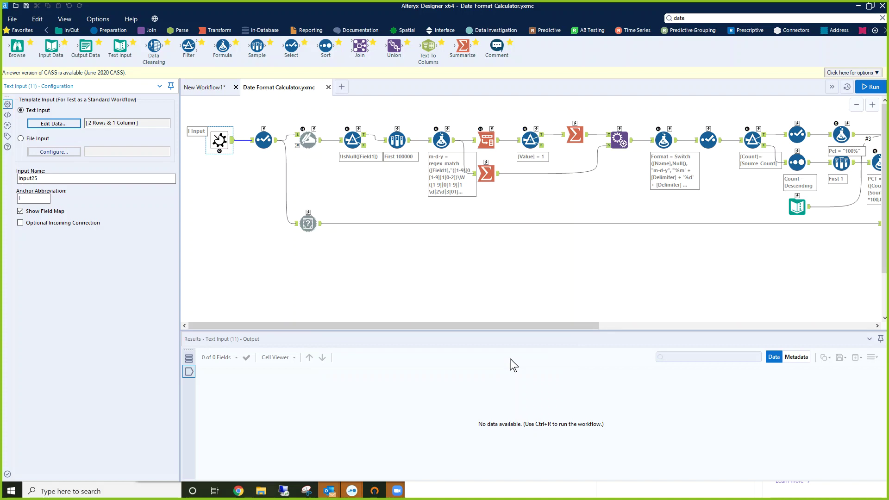
# - Run the macro and inspect the Sample and Formula tools' output for the two dates
pyautogui.hotkey('ctrl', 'r')
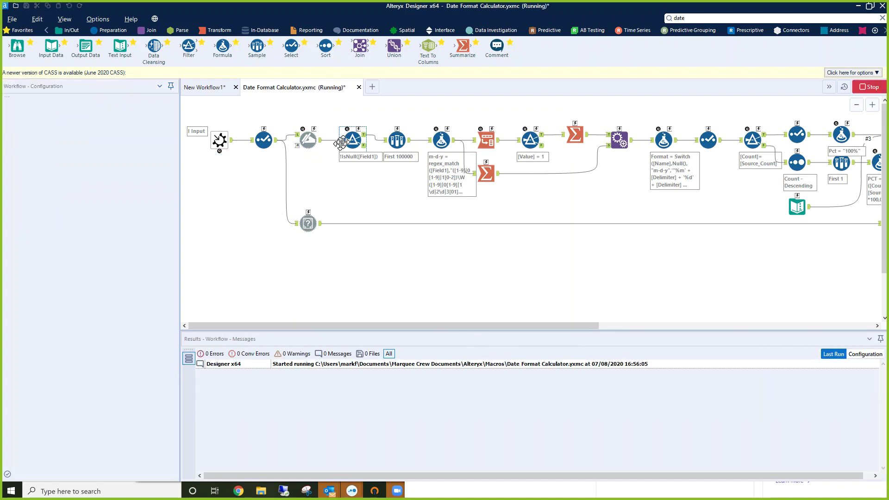
pyautogui.click(395, 139)
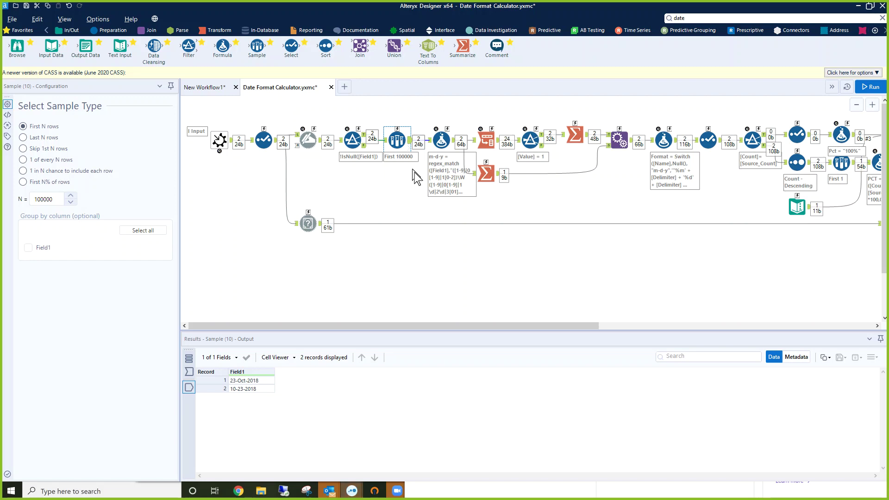
pyautogui.click(446, 145)
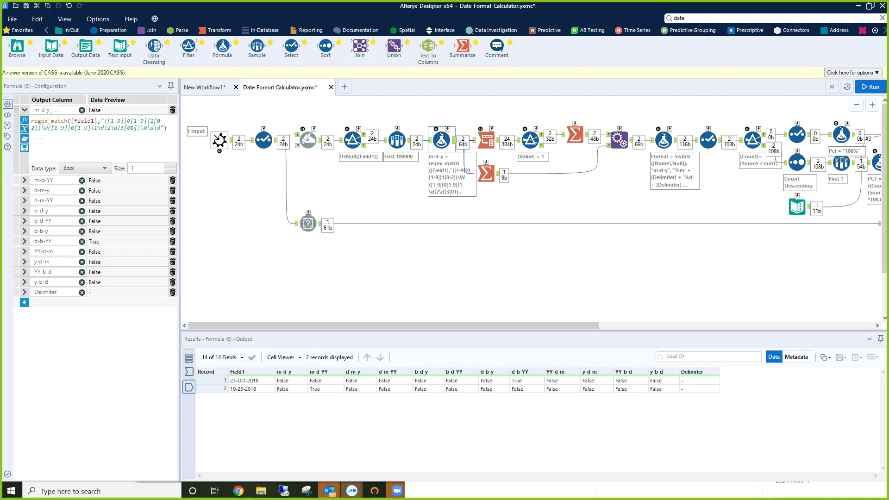
# - Inspect the m-d-YY regex check, which is True only for 10-23-2018
pyautogui.click(51, 180)
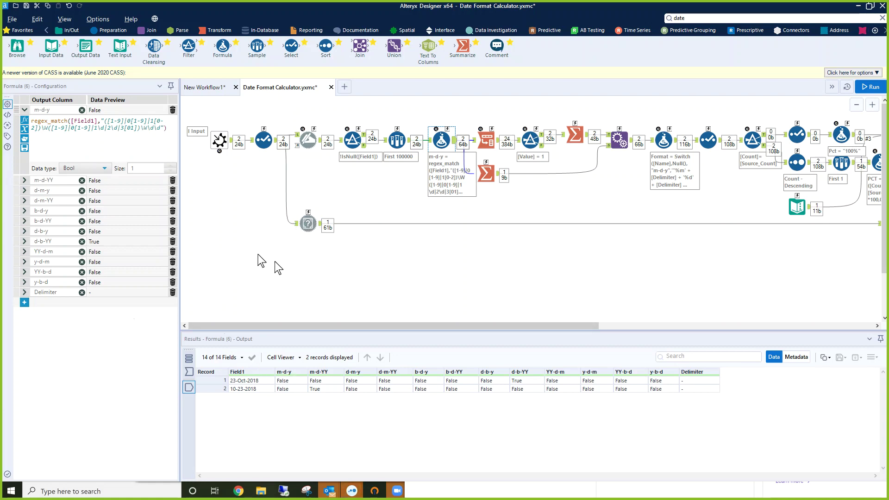
# - Select the Text Input tool listing Date Field values 23-Oct-2018 and 10-23-2018
pyautogui.click(219, 140)
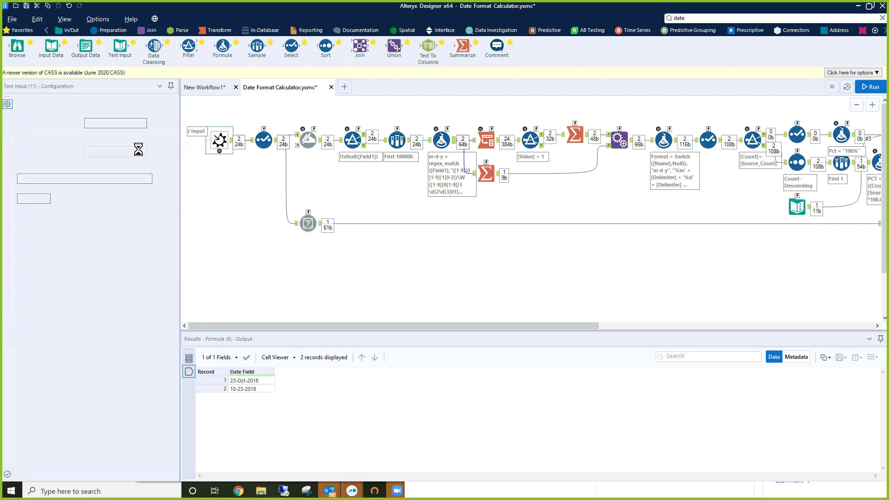
# - Append 04-07-2020 as a third Date Field row, rerun, and view the Formula's format flags
pyautogui.click(54, 123)
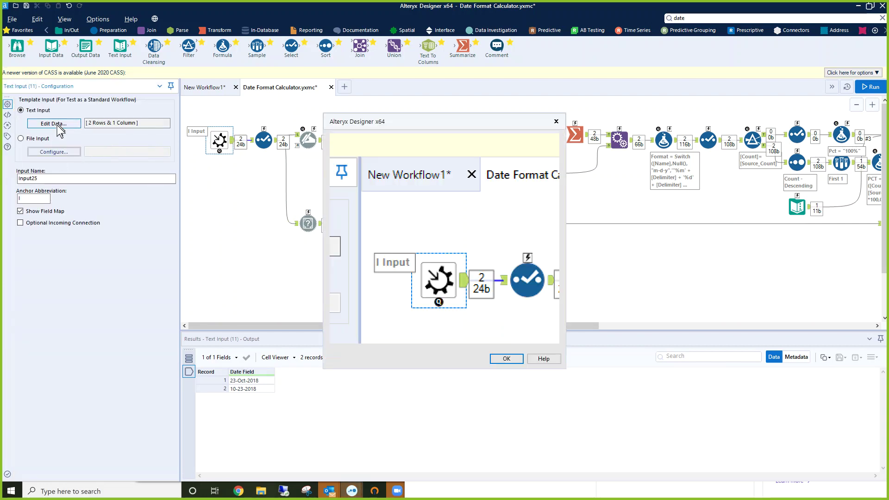
pyautogui.click(354, 175)
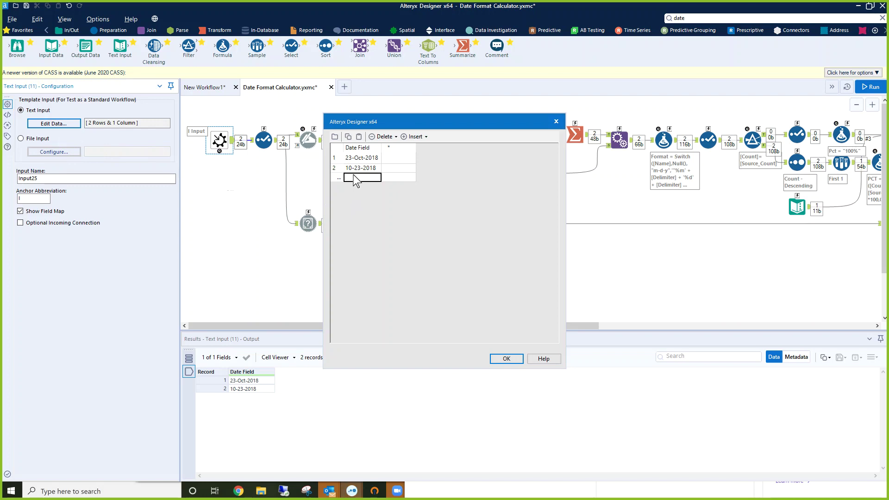
pyautogui.write('04-07')
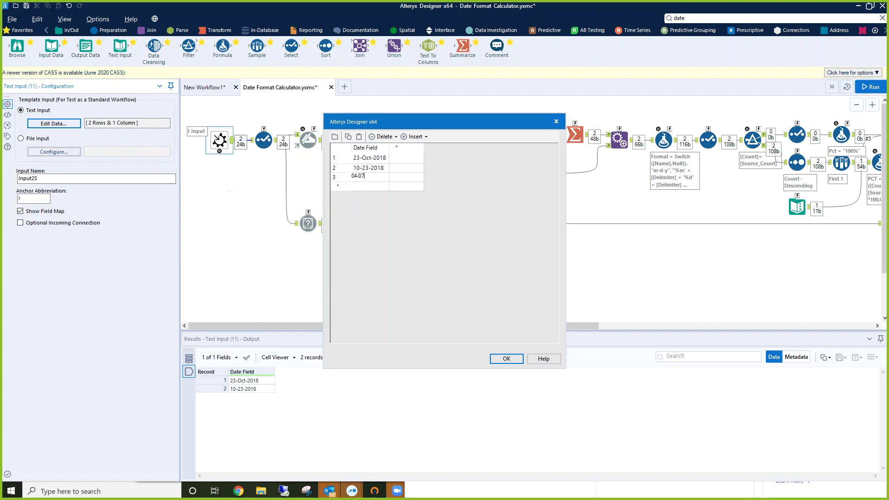
pyautogui.write('-2020')
pyautogui.click(518, 359)
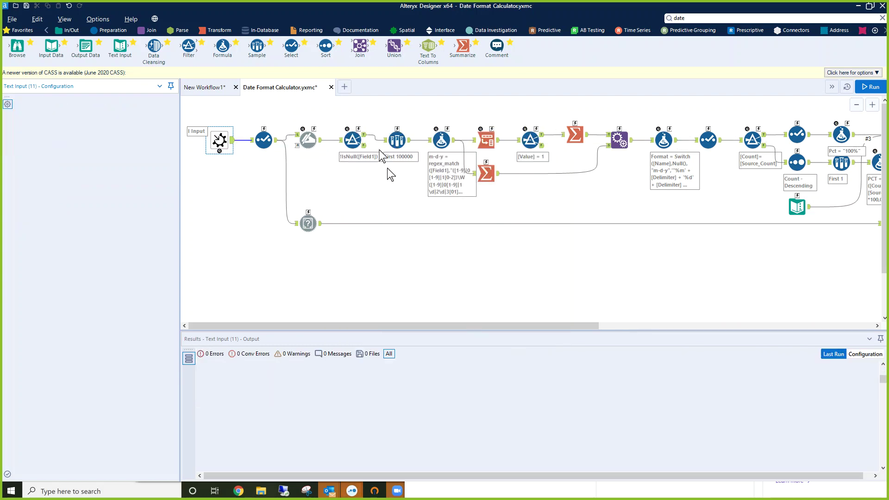
pyautogui.hotkey('ctrl', 'r')
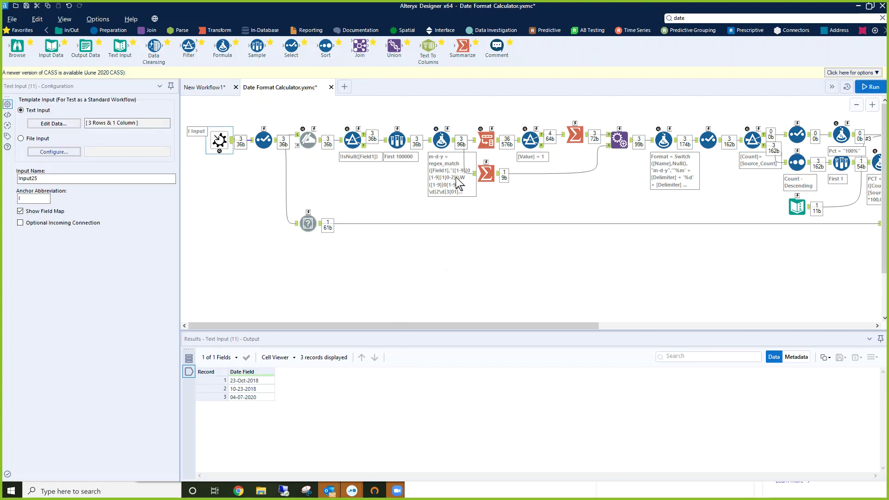
pyautogui.click(443, 138)
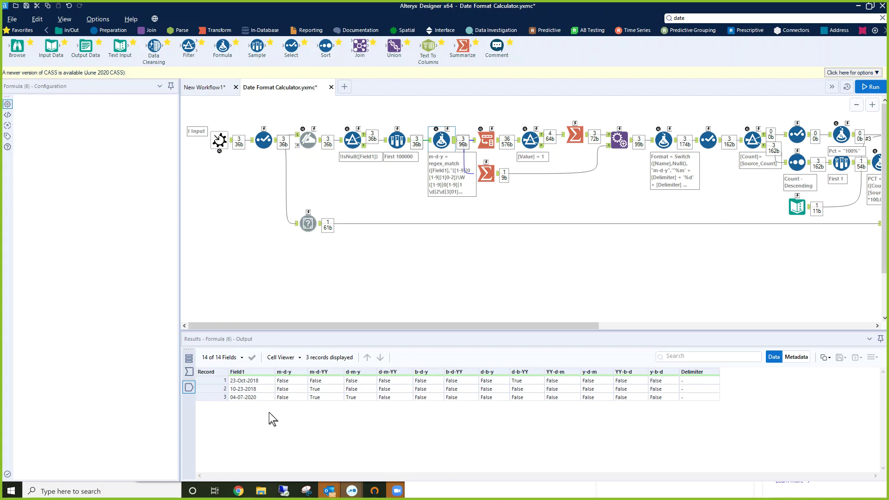
# - Check record 3's m-d-YY and d-m-y results, then return to New Workflow1
pyautogui.click(332, 397)
pyautogui.click(355, 398)
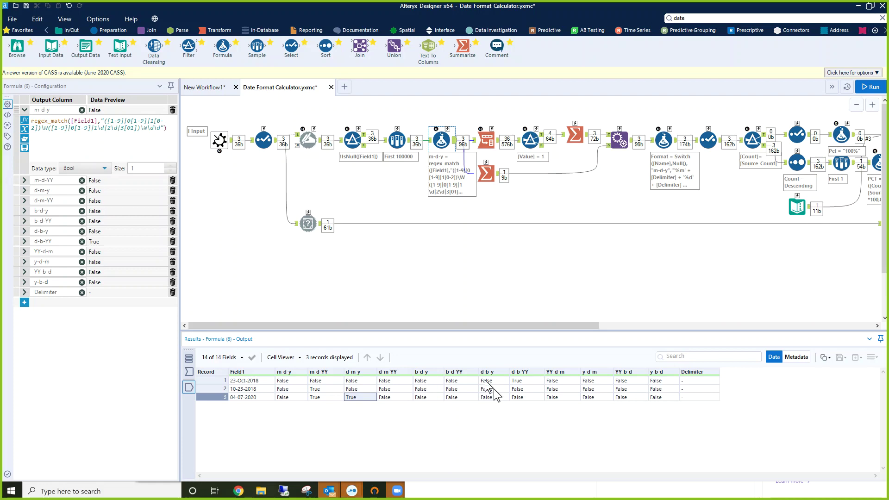
pyautogui.click(198, 88)
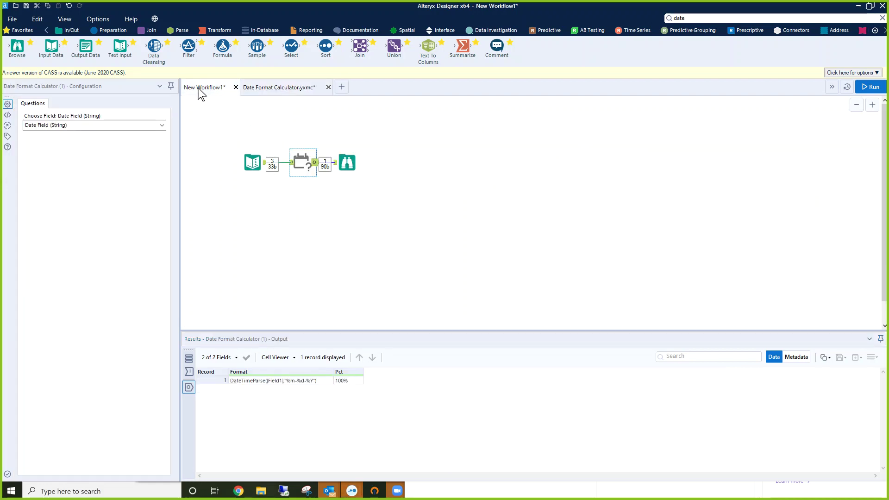
# - Enter oct-23-1900 as the fourth Date Field value in New Workflow1's Text Input and run
pyautogui.click(347, 164)
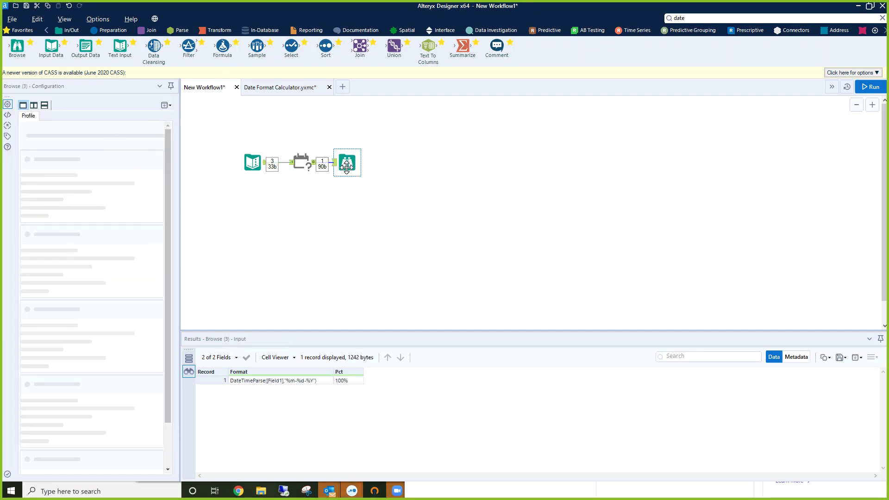
pyautogui.click(261, 163)
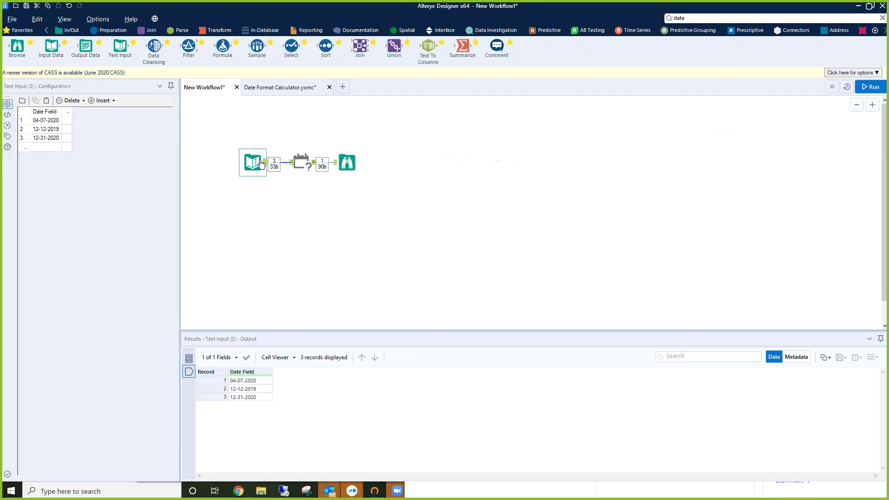
pyautogui.click(45, 150)
pyautogui.write('oct')
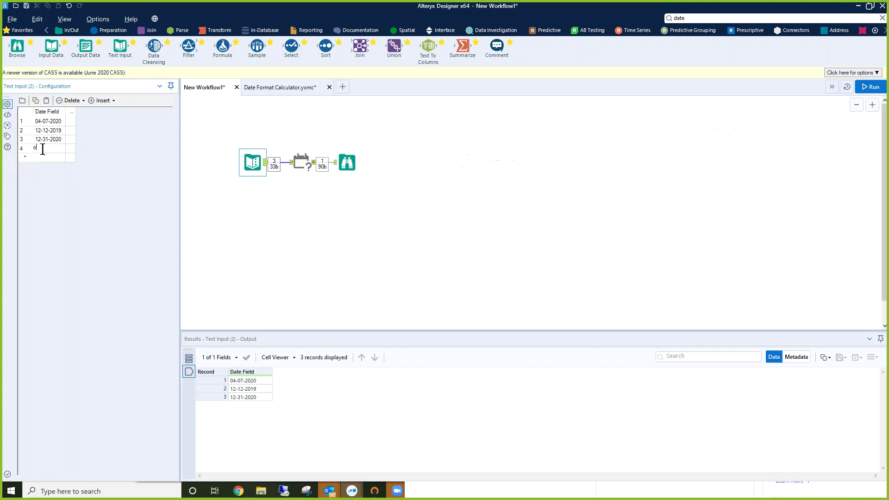
pyautogui.press('BackSpace')
pyautogui.write('t-23-')
pyautogui.write('1900')
pyautogui.click(292, 183)
pyautogui.hotkey('ctrl', 'r')
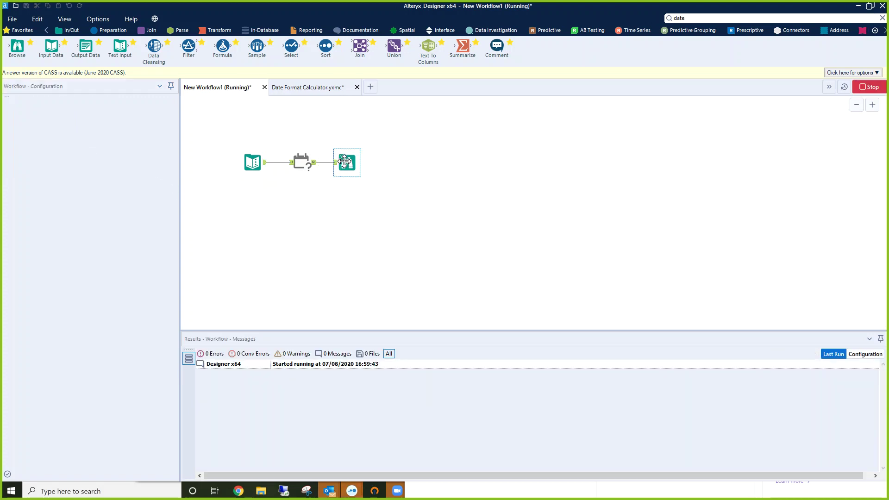
# - View the Browse output showing DateTimeParse([Field1],"%m-%d-%Y") at 75%
pyautogui.click(344, 161)
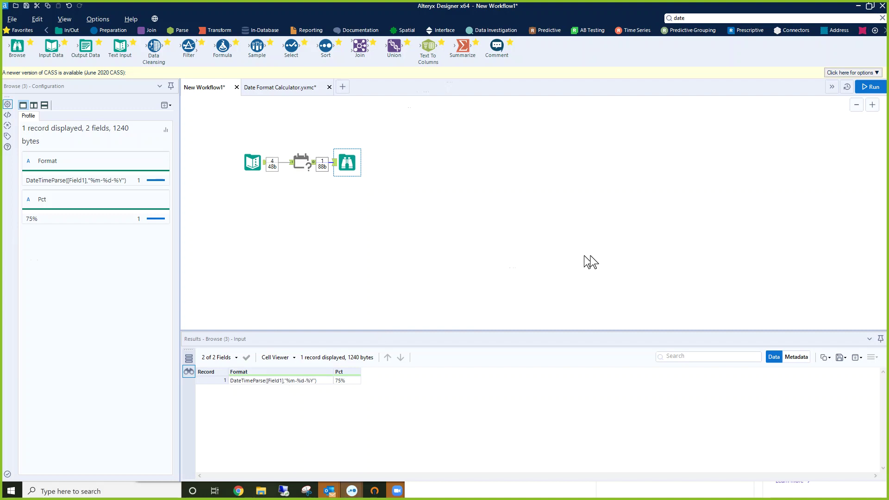
# - Place a DateTime tool from the 'date' search onto the canvas and select it
pyautogui.click(690, 18)
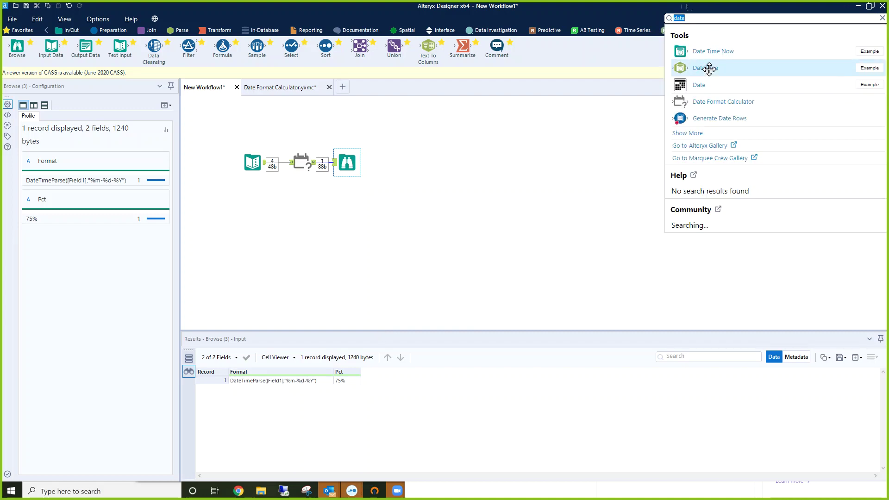
pyautogui.moveTo(699, 68); pyautogui.dragTo(297, 210)
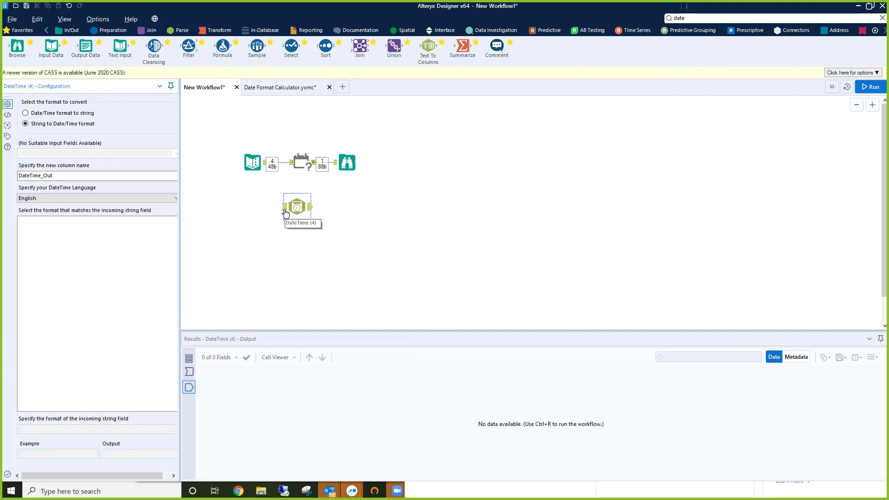
pyautogui.click(295, 208)
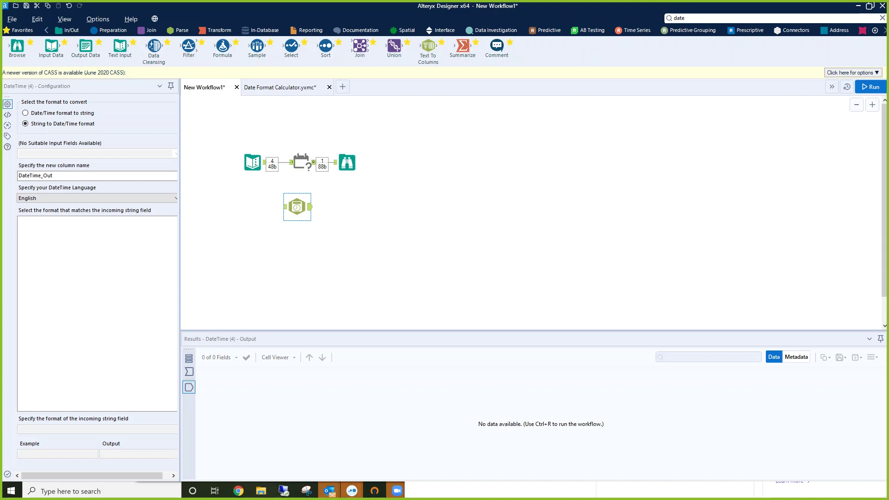
pyautogui.hotkey('alt', 'Tab')
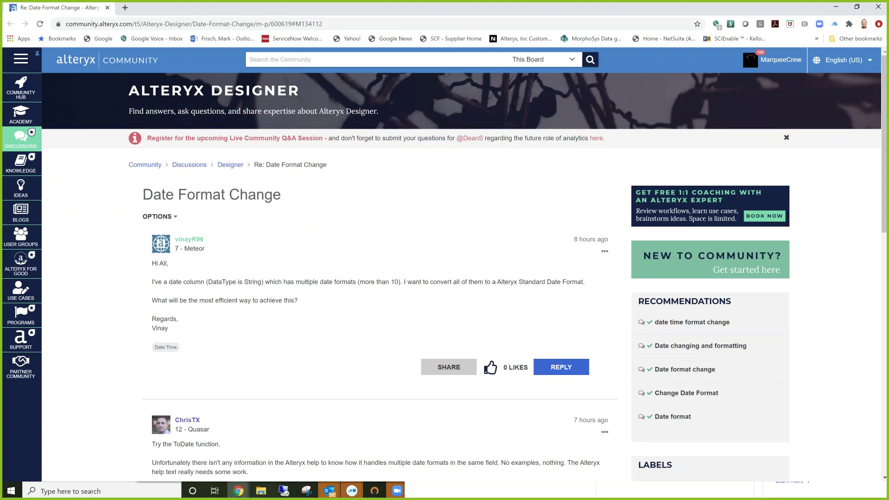